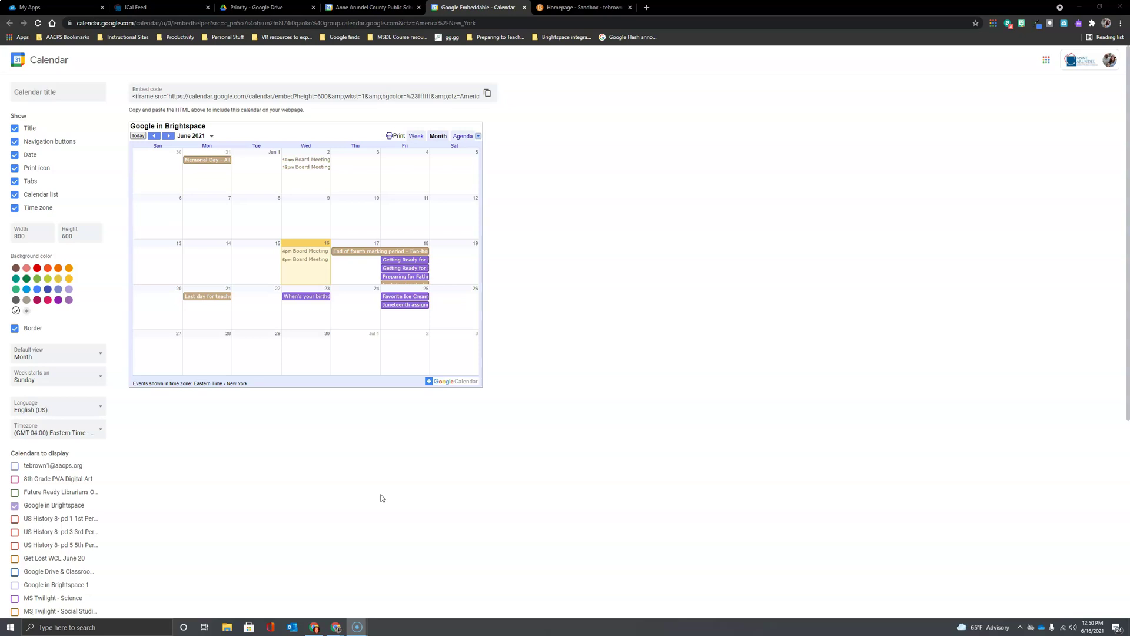
Copy the iframe embed code of the 'Google in Brightspace' calendar
click(491, 98)
Go to the Sandbox course's Manage Widgets page via Class Tools > Course Admin > Widgets
click(600, 10)
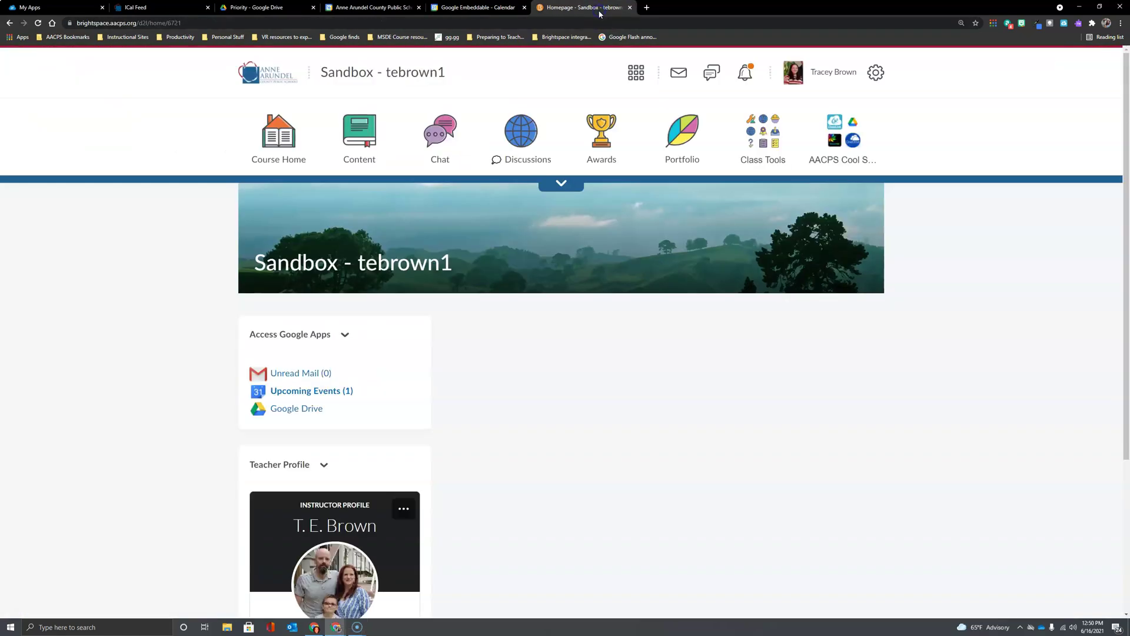
click(764, 141)
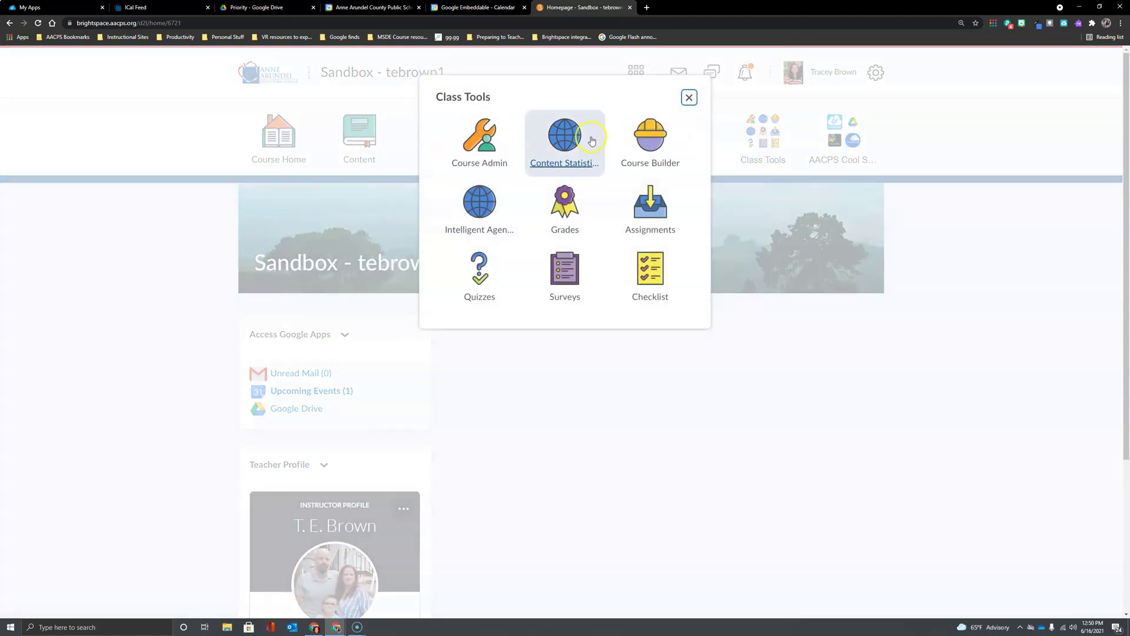
click(480, 144)
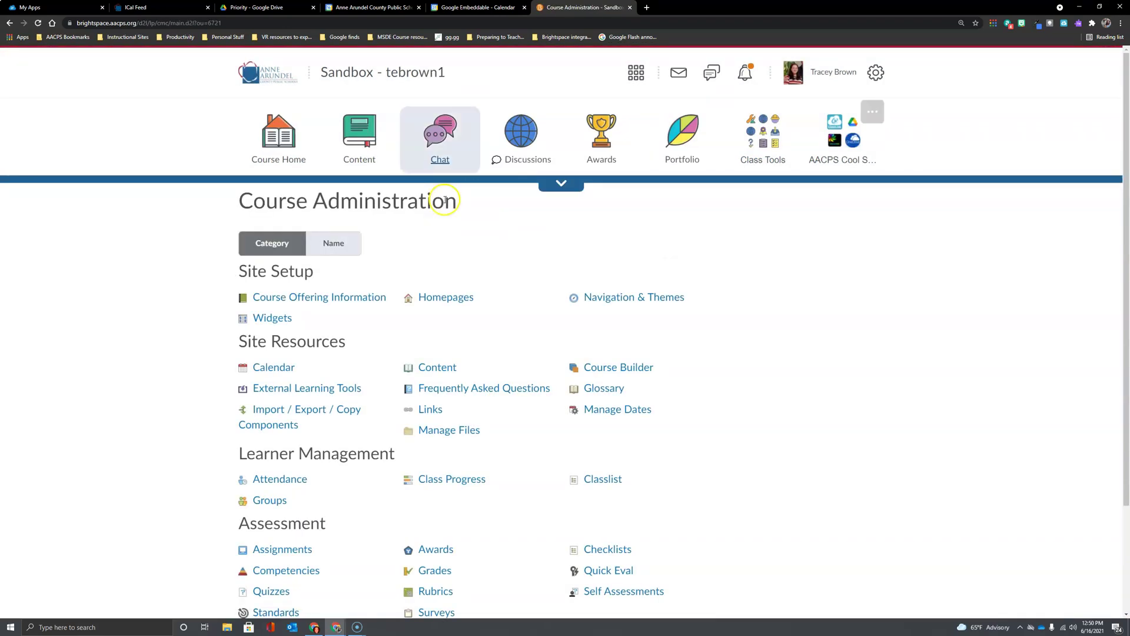
click(276, 324)
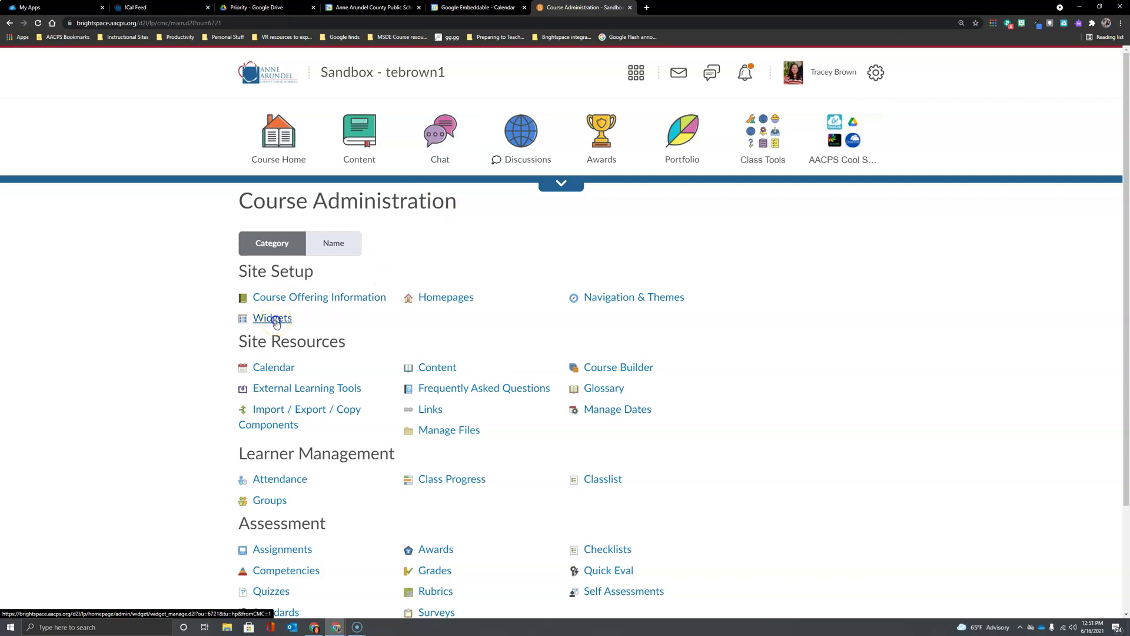
click(355, 338)
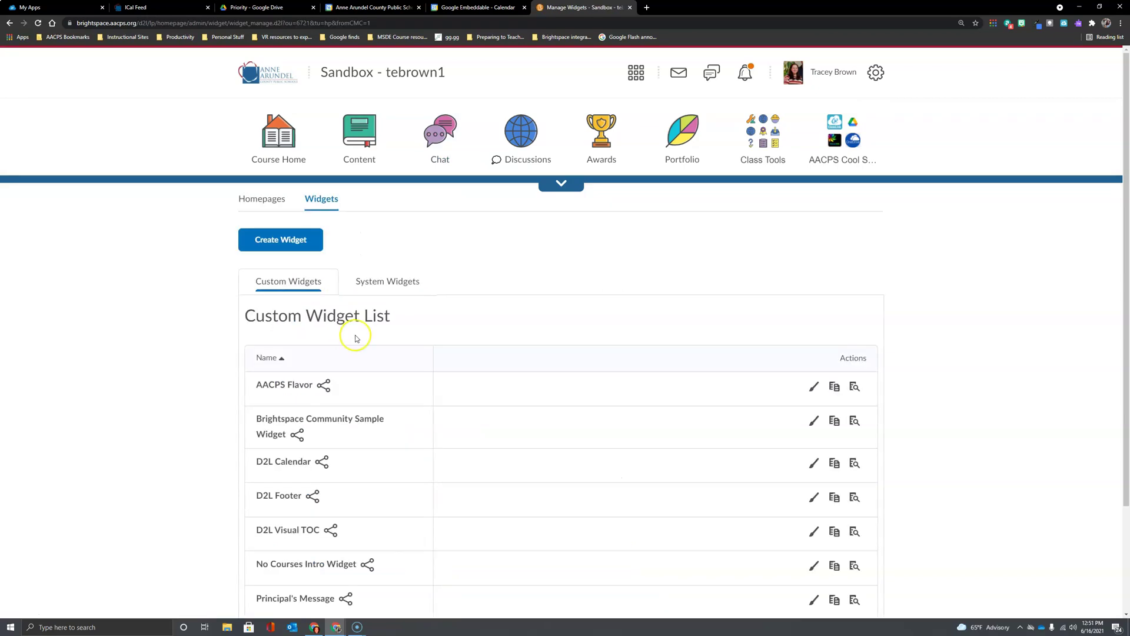
scroll(355, 337, down, 2)
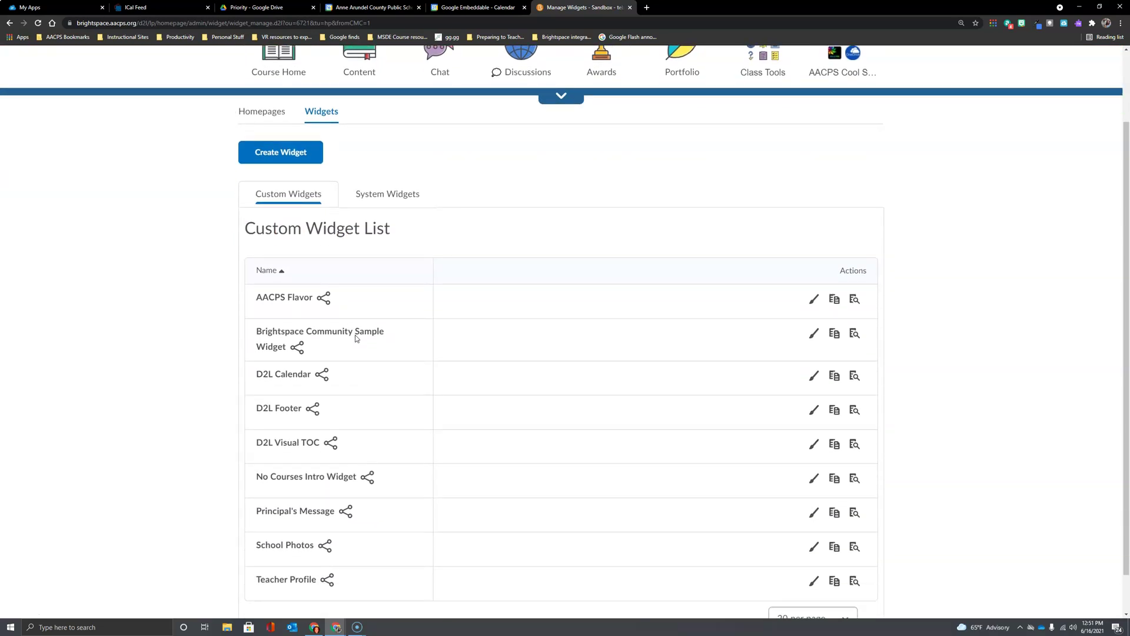
scroll(356, 338, up, 2)
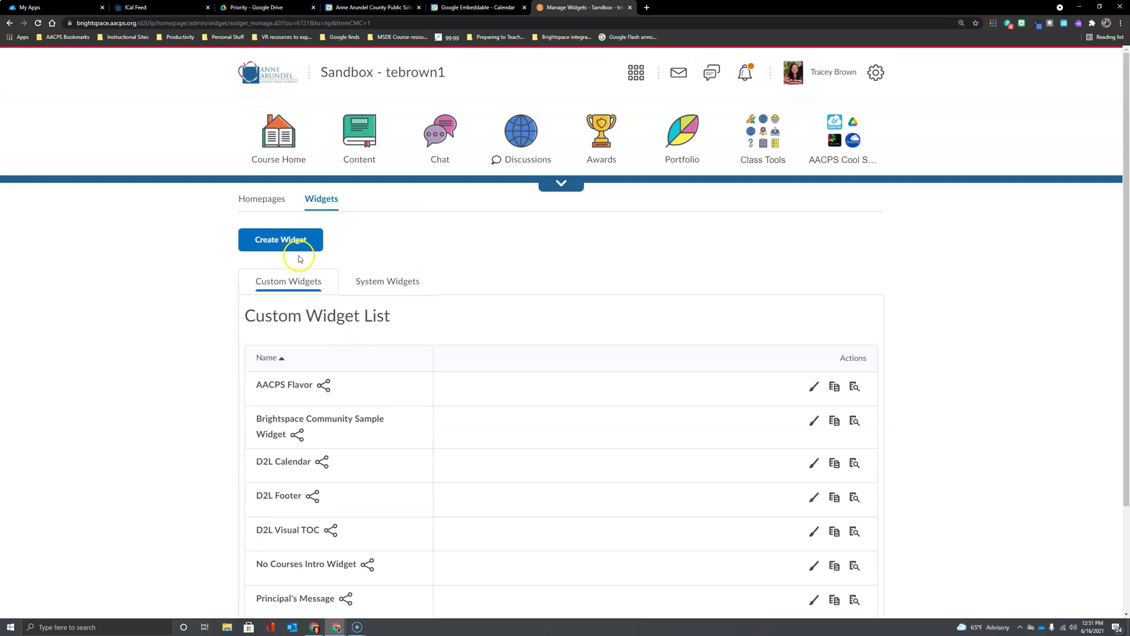
Create a 'Class Calendar' widget for due dates and events, then open its empty content editor
click(288, 242)
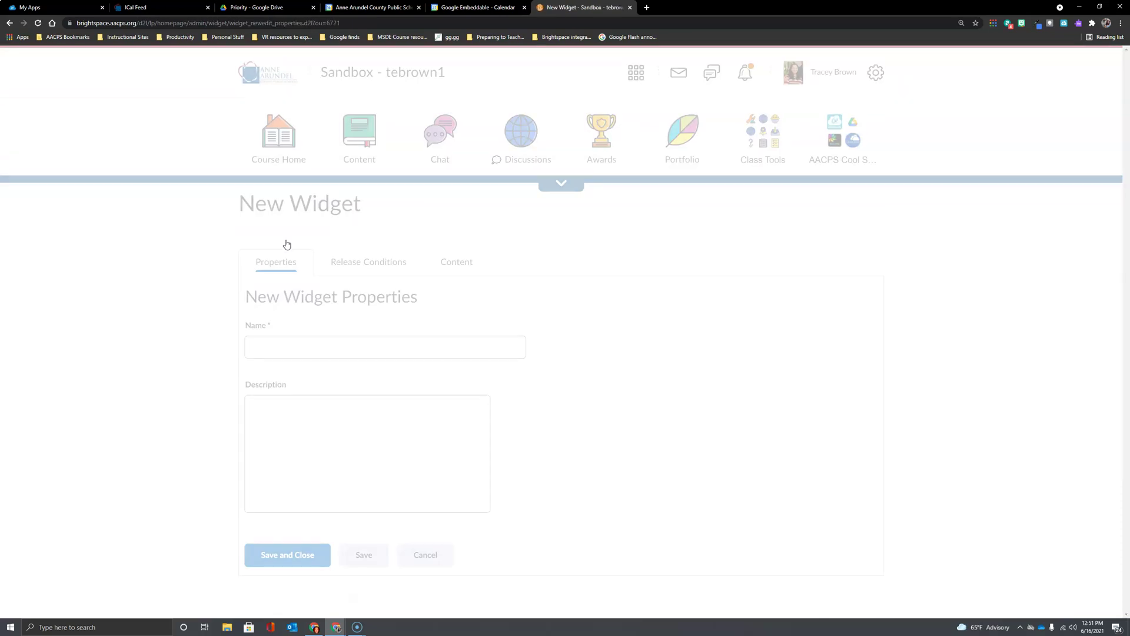
click(263, 357)
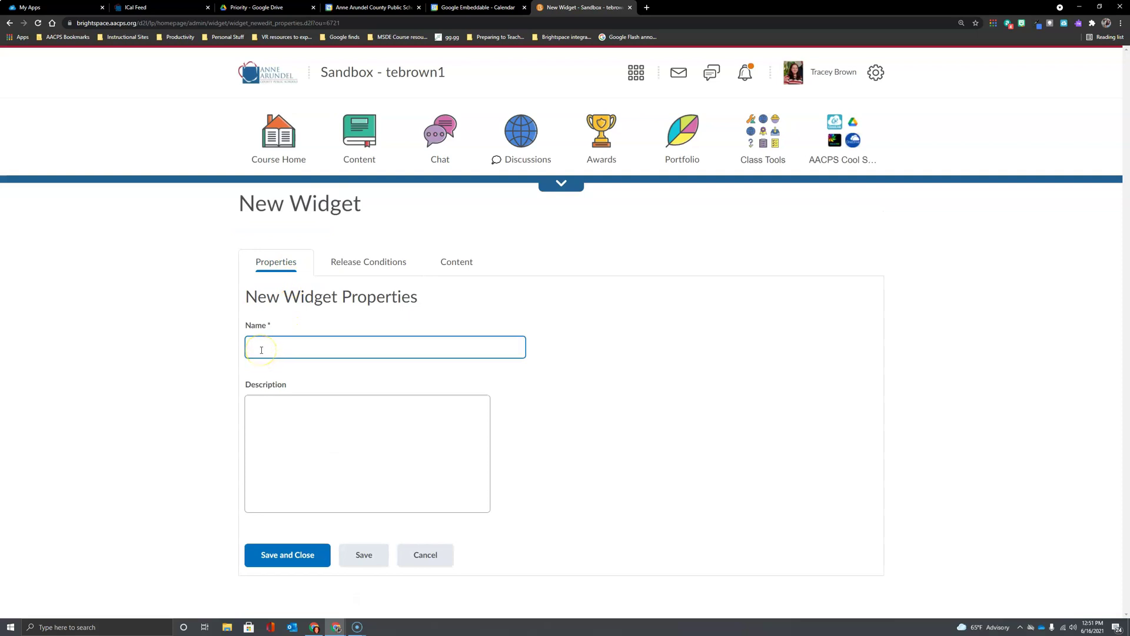
key(ctrl+v)
click(250, 409)
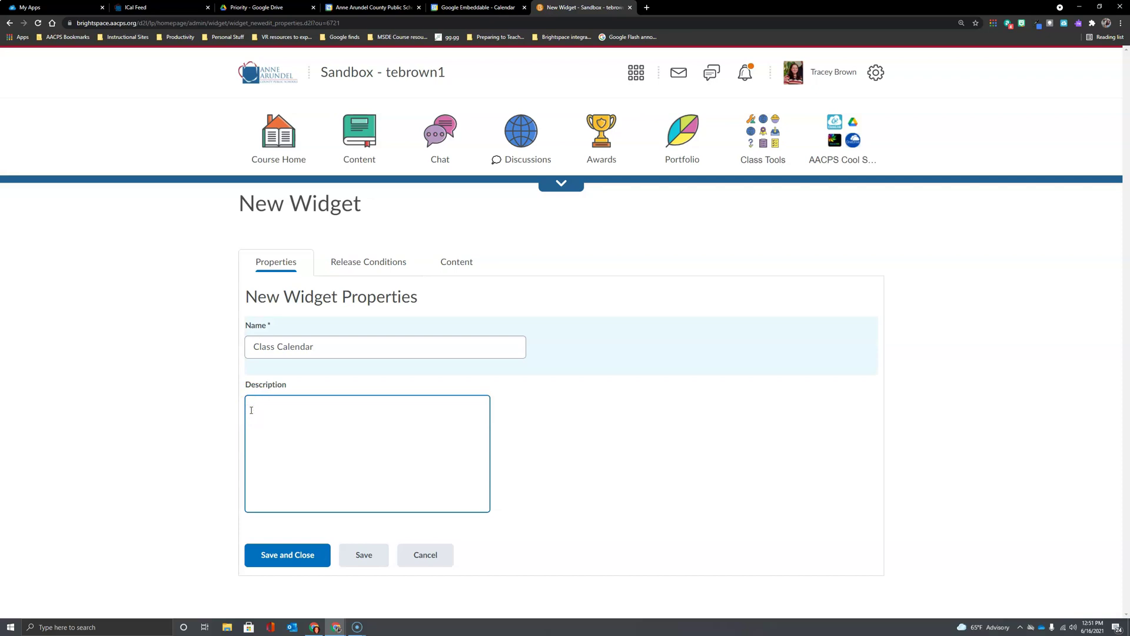
click(298, 342)
key(ctrl+v)
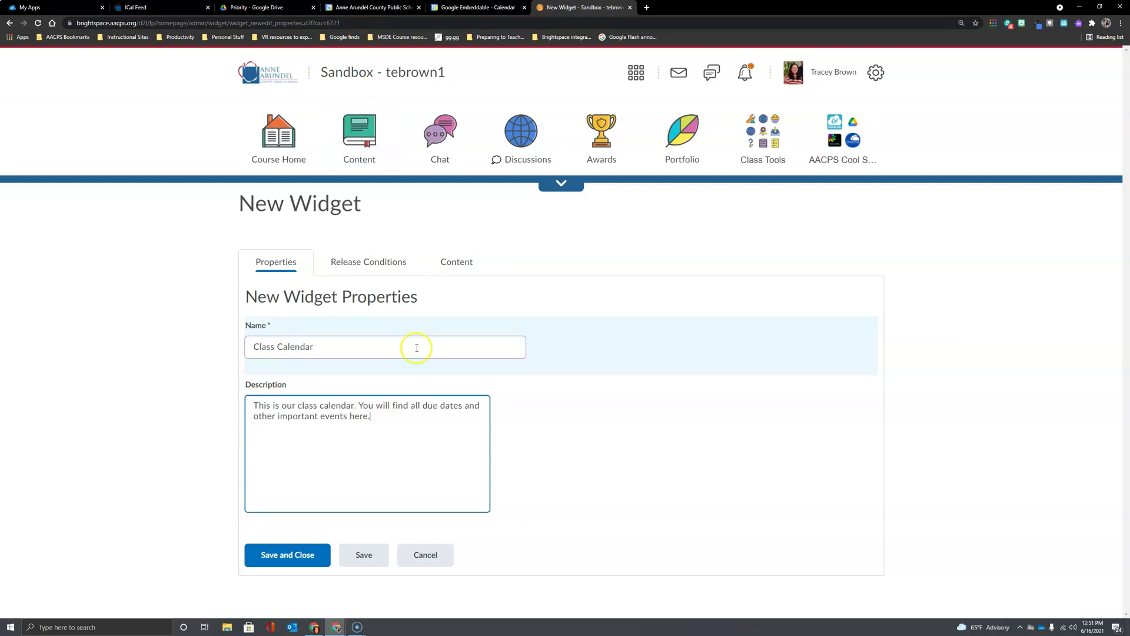
click(459, 265)
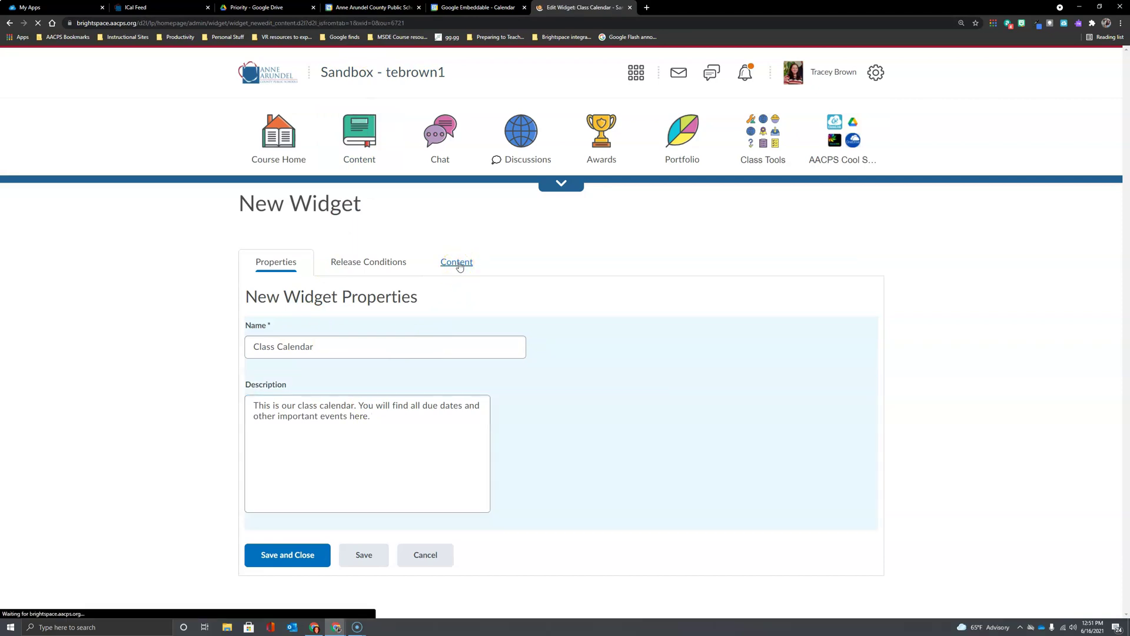
click(482, 434)
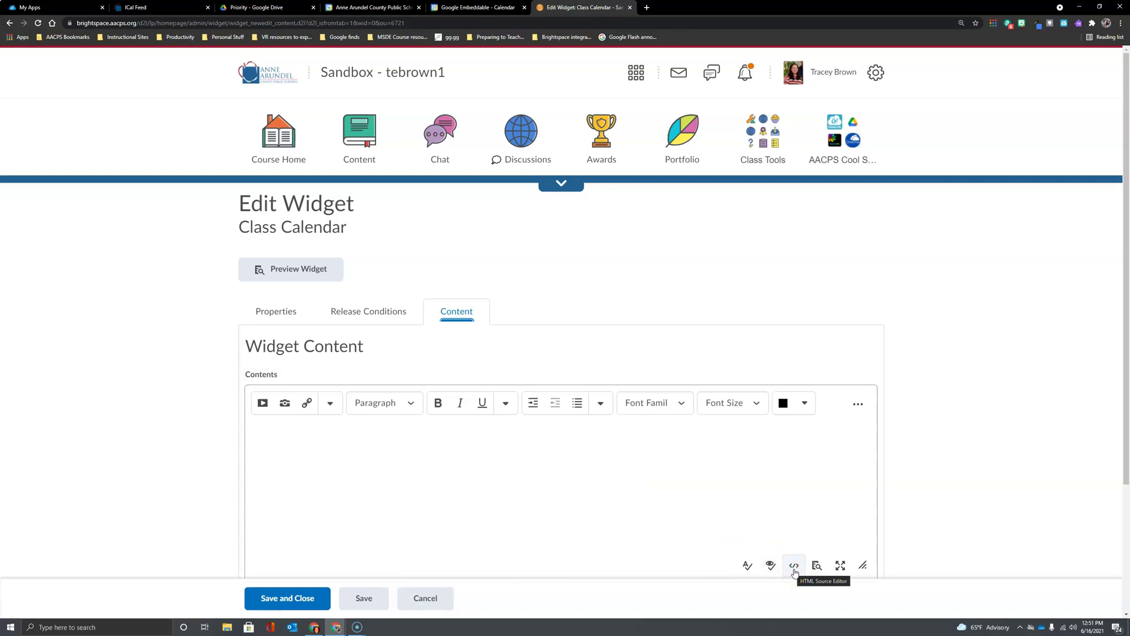
Paste the Google Calendar iframe code into the widget content's HTML source
click(794, 567)
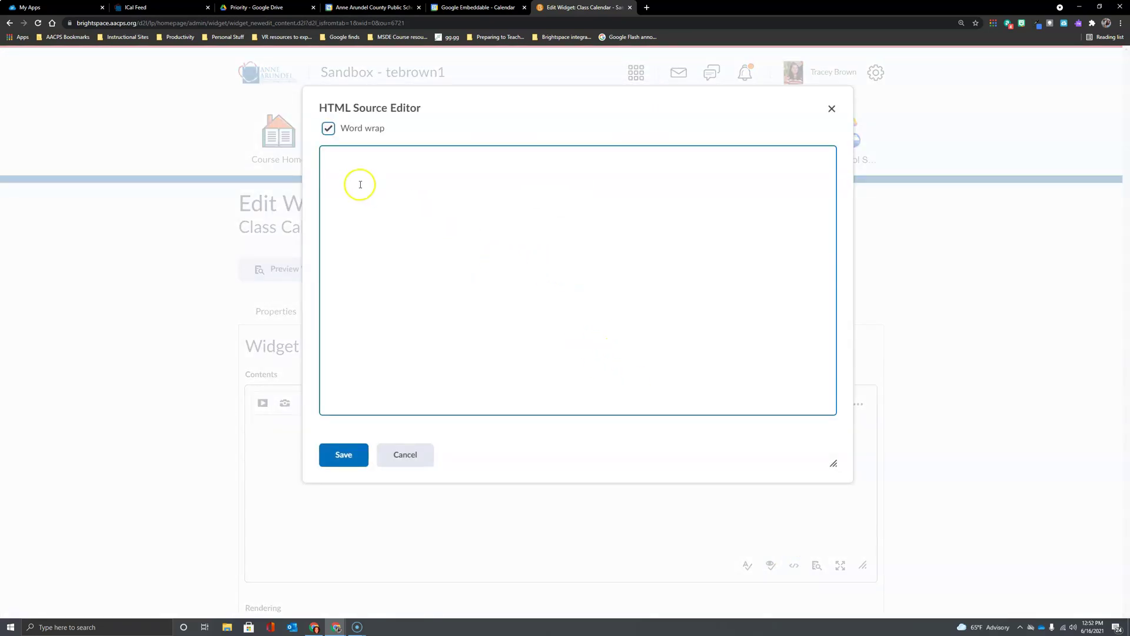
click(328, 166)
key(ctrl+v)
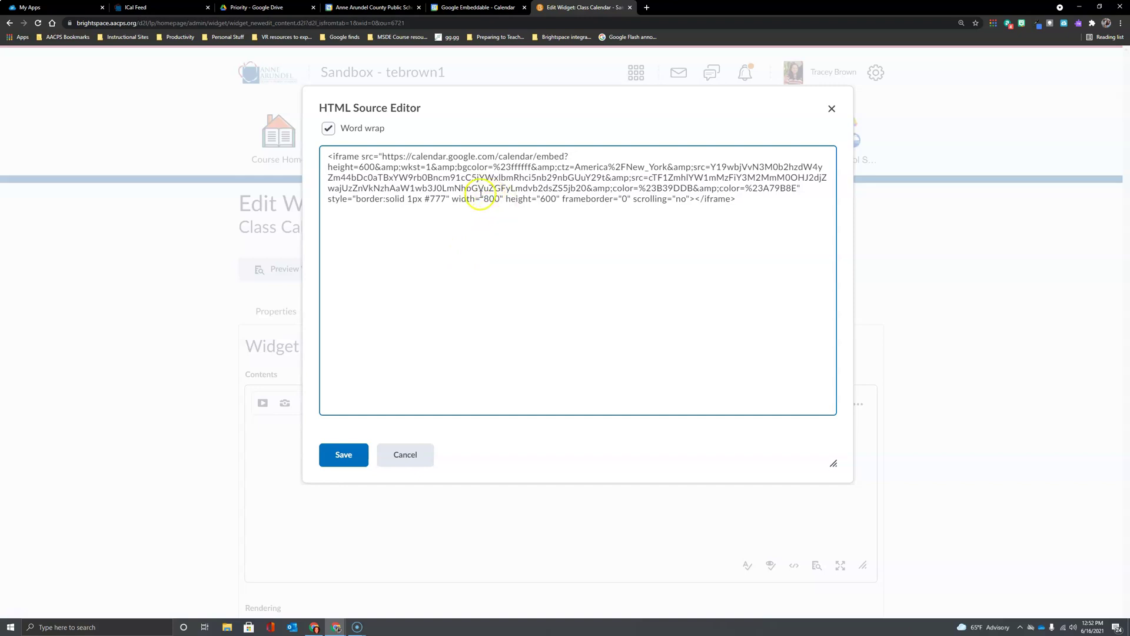
Change the iframe width from 800 to 700 and height from 600 to 500
drag(452, 199, 564, 199)
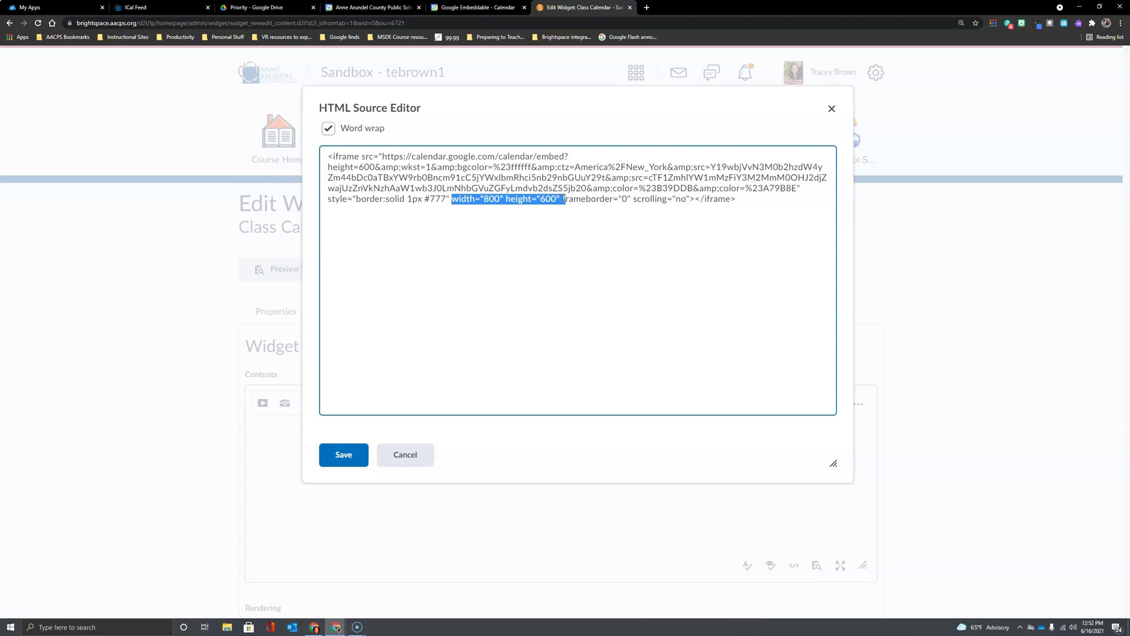
click(555, 199)
click(476, 233)
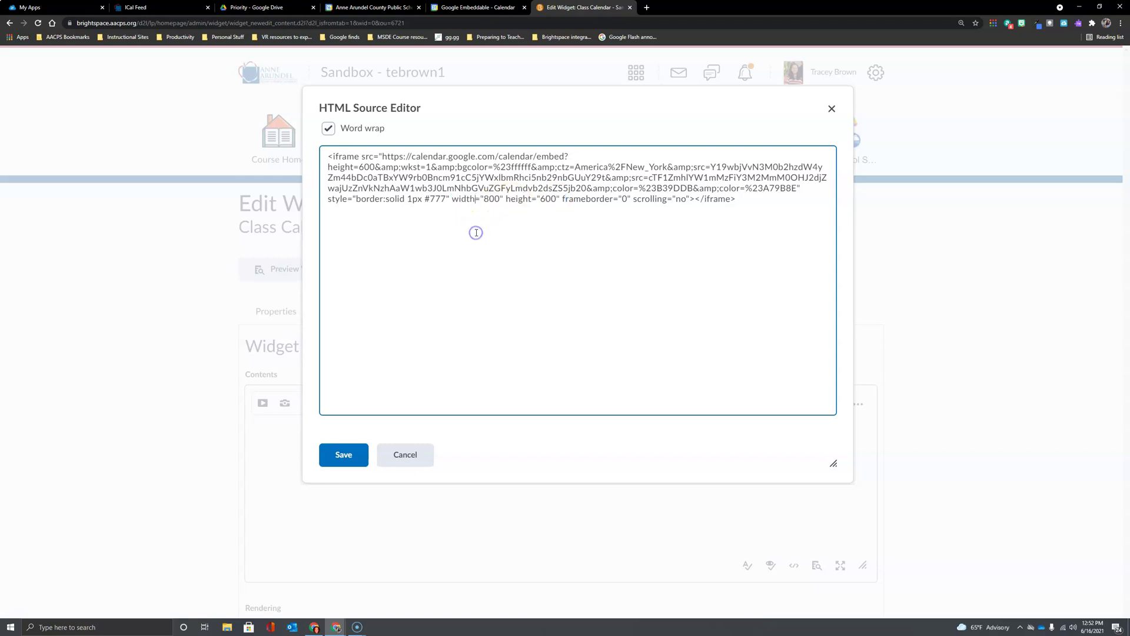
click(501, 199)
click(489, 199)
key(BackSpace)
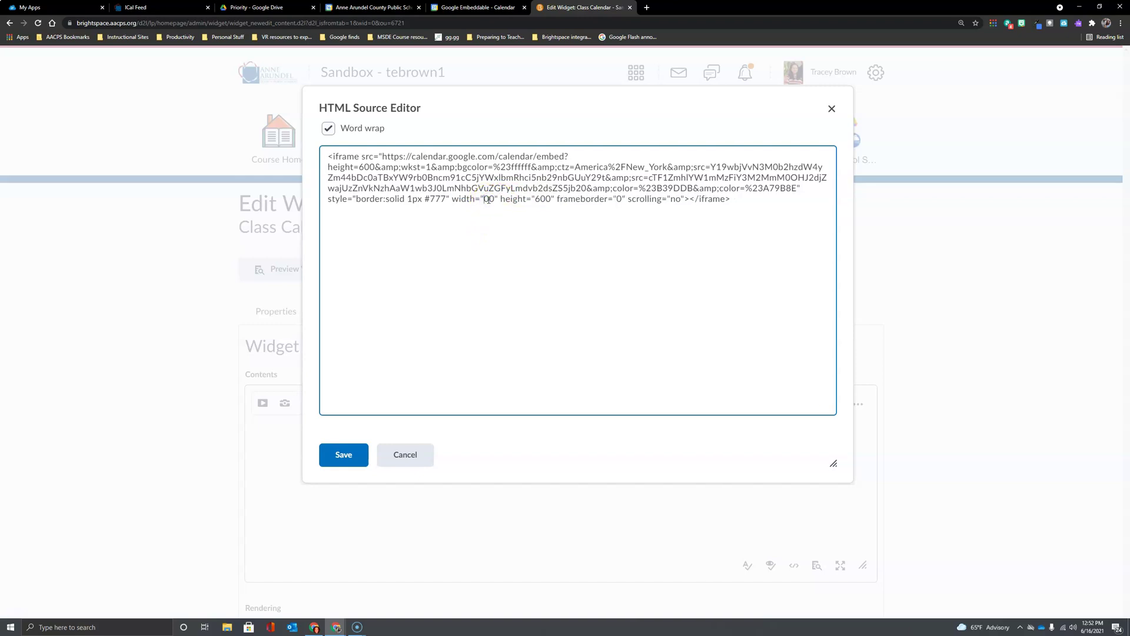
text(7)
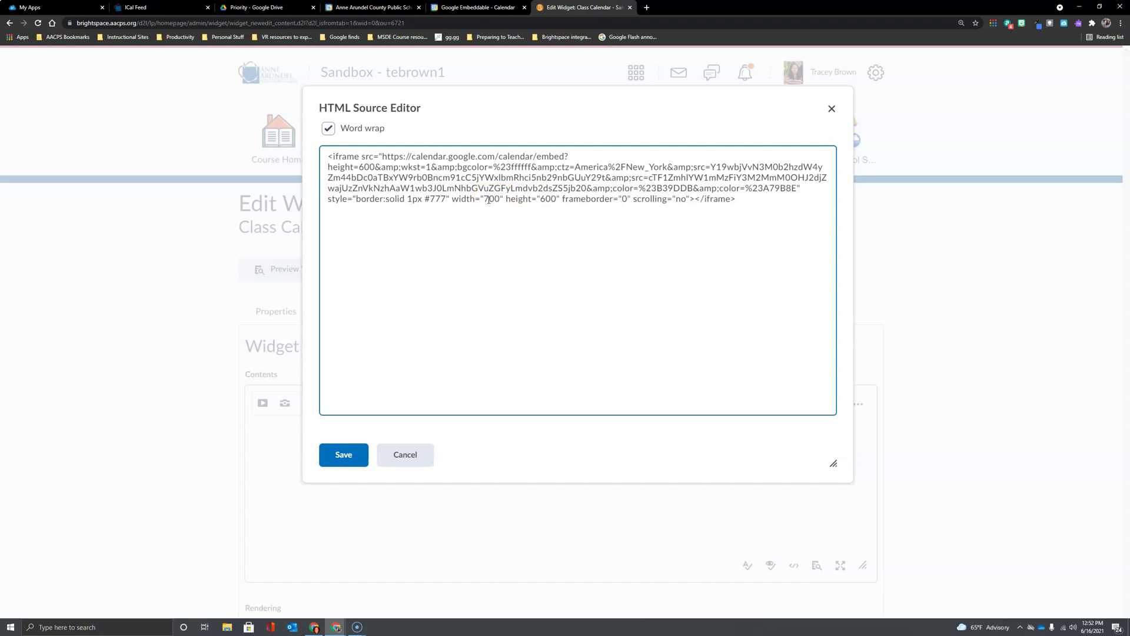
click(542, 199)
key(BackSpace)
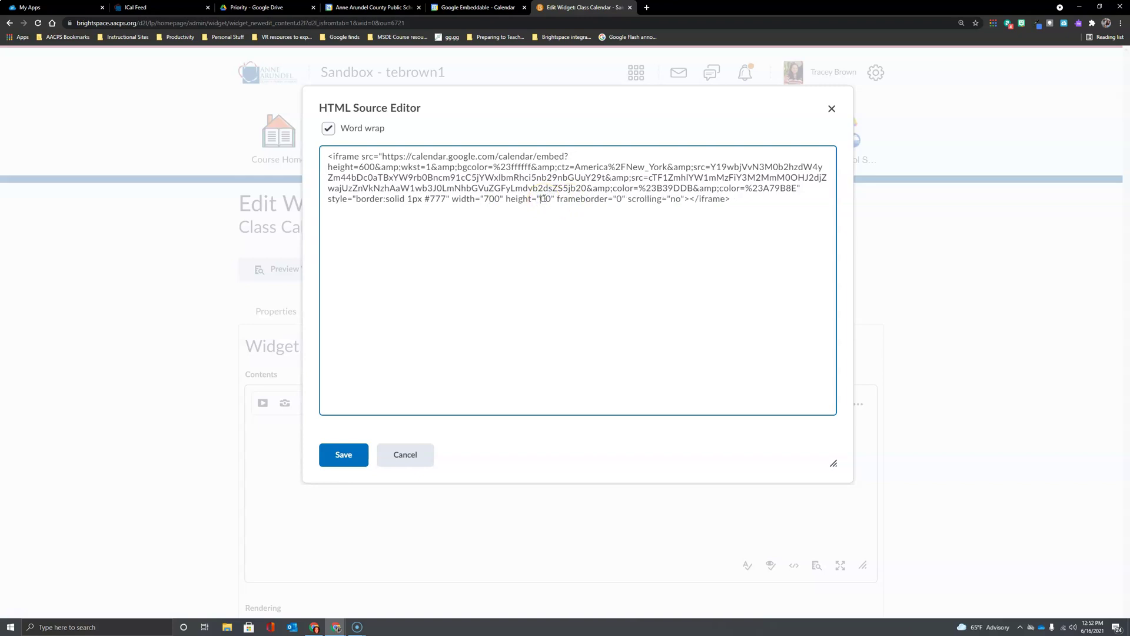
text(5)
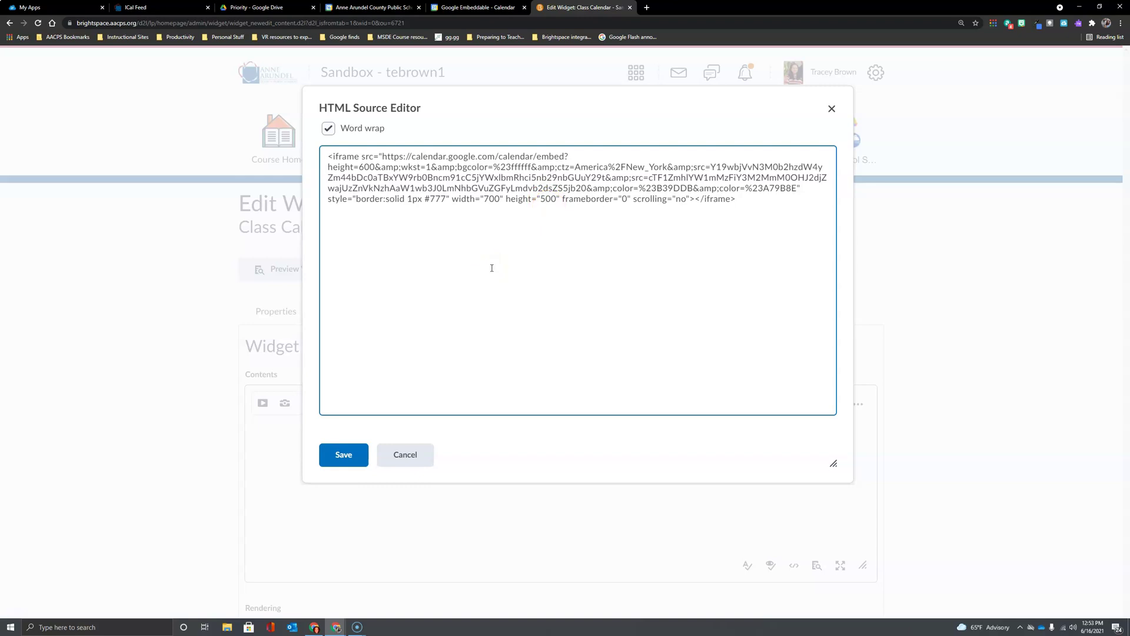
Save the widget's content, return to the course homepage and open its '...' actions menu
click(353, 459)
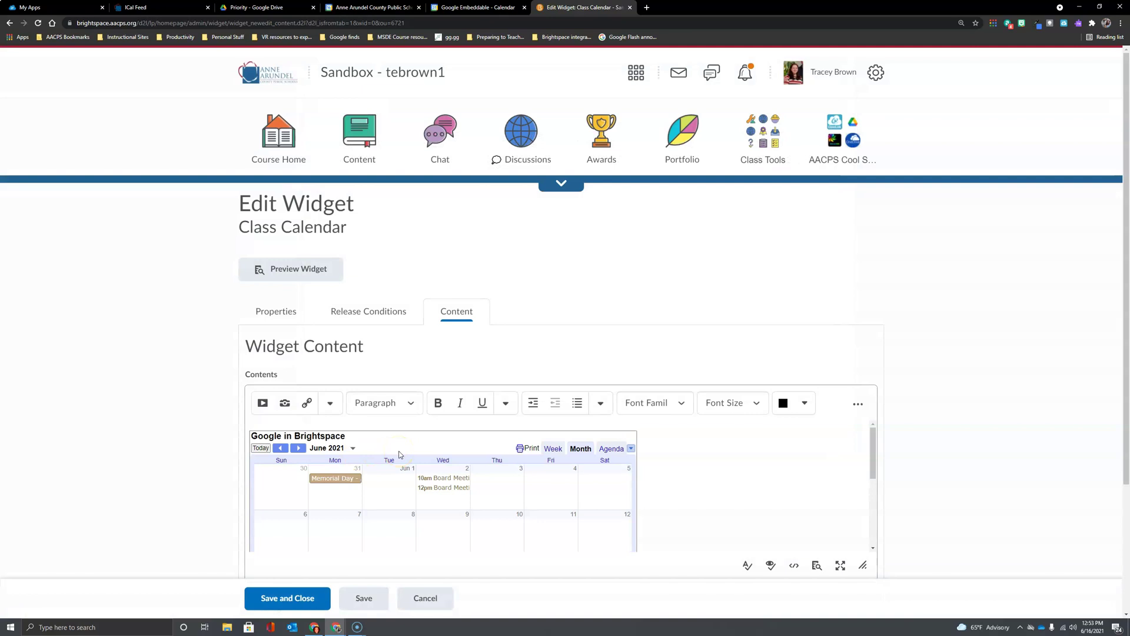
click(294, 598)
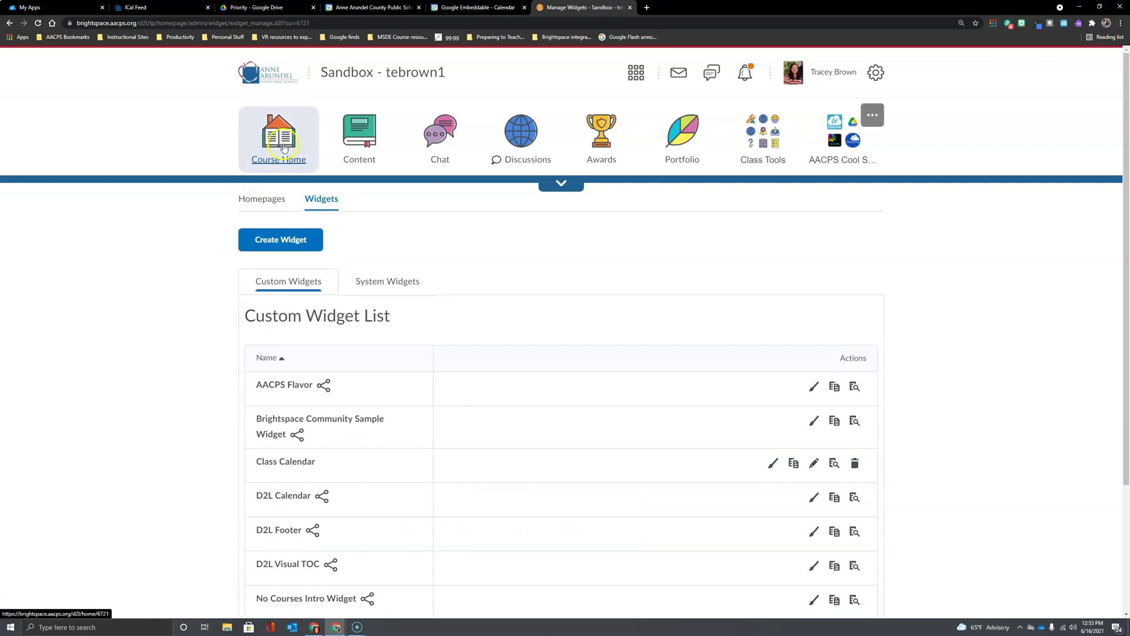
click(284, 147)
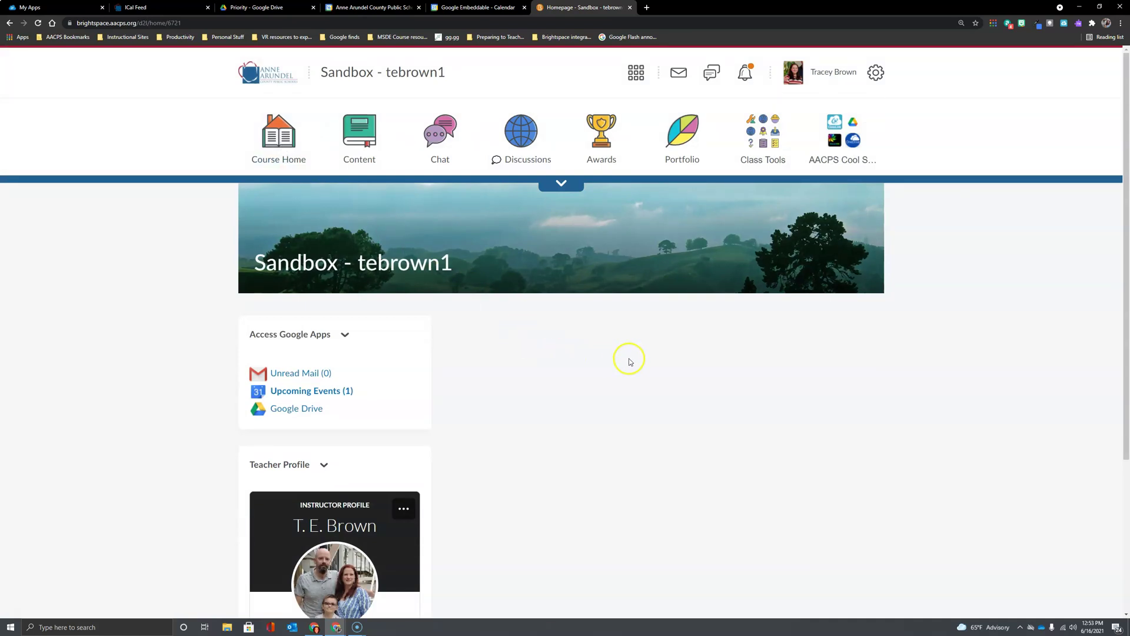
scroll(628, 362, down, 3)
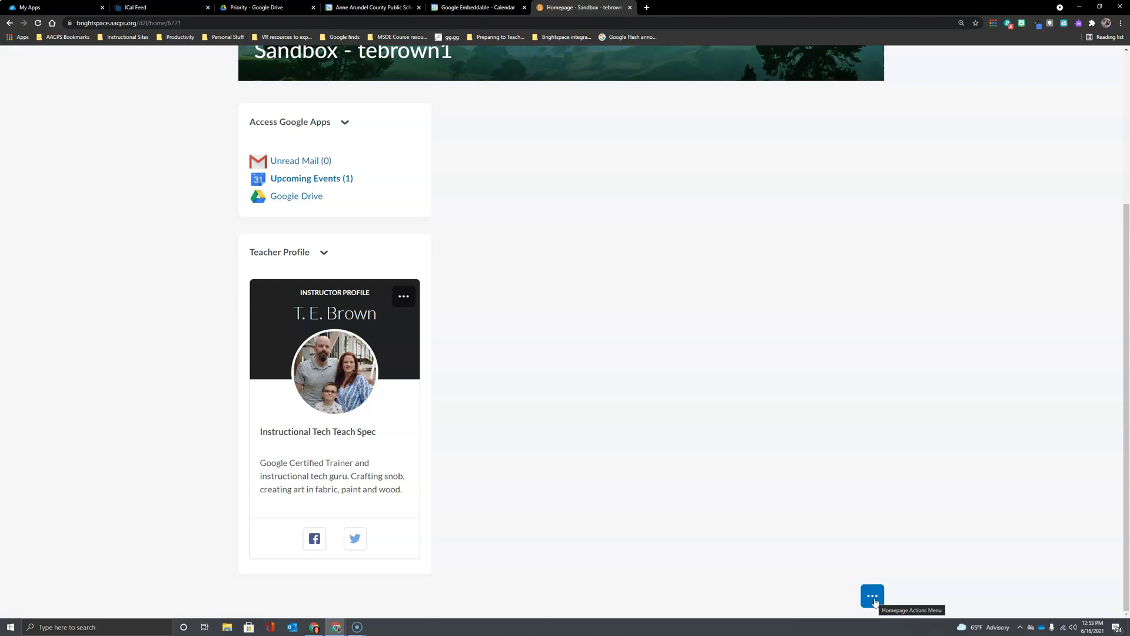
click(874, 597)
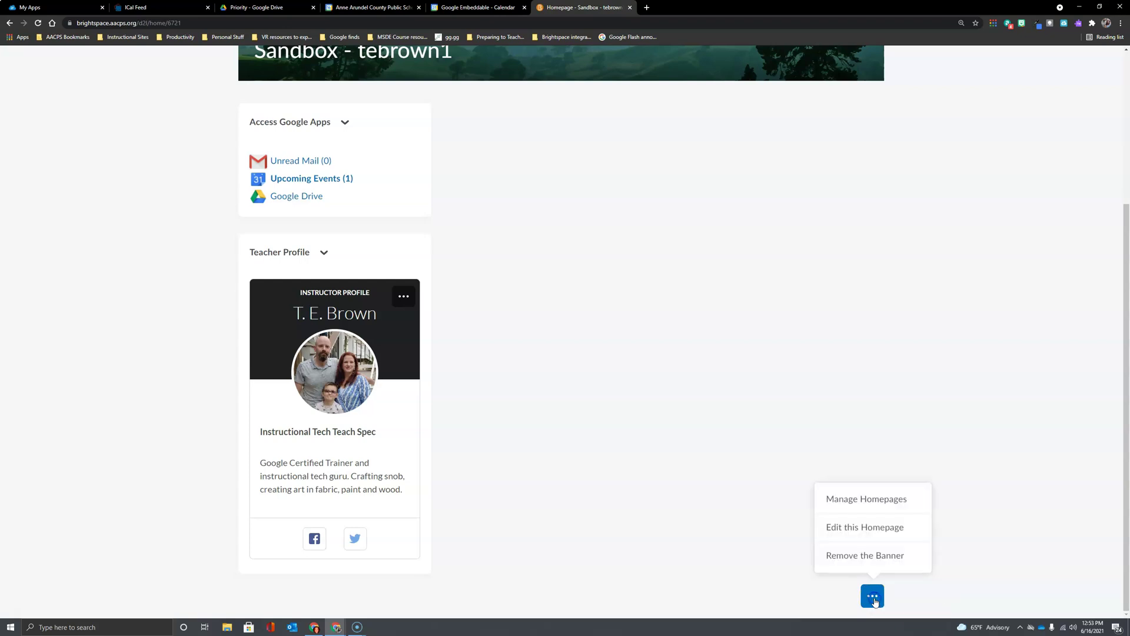
Edit the homepage, add the Class Calendar widget to the large left panel, and save
click(865, 533)
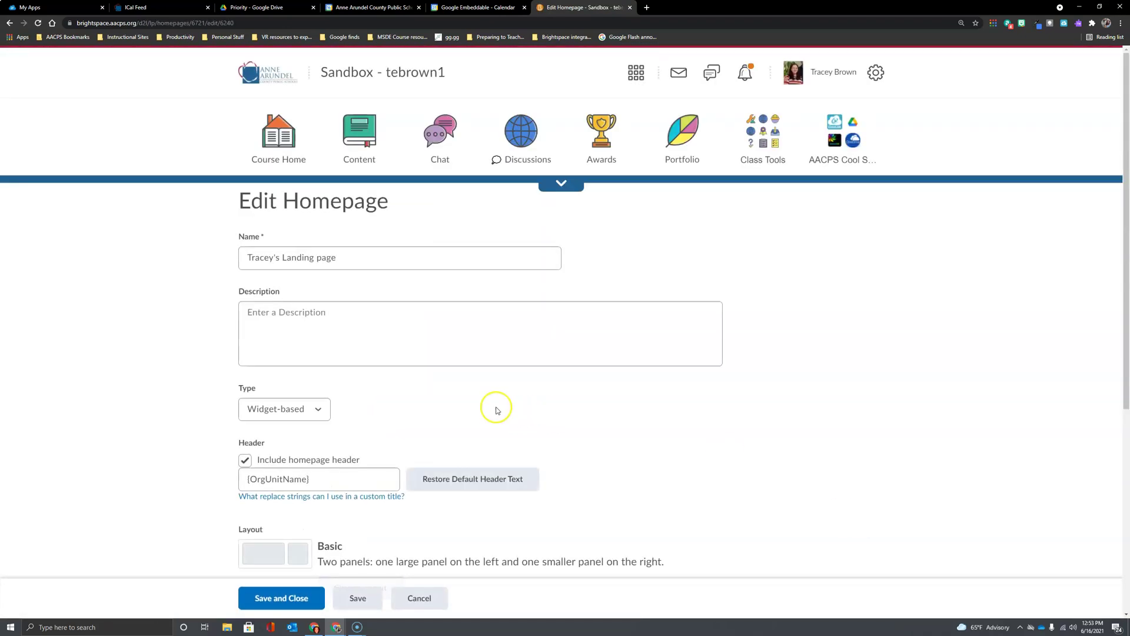
scroll(497, 409, down, 4)
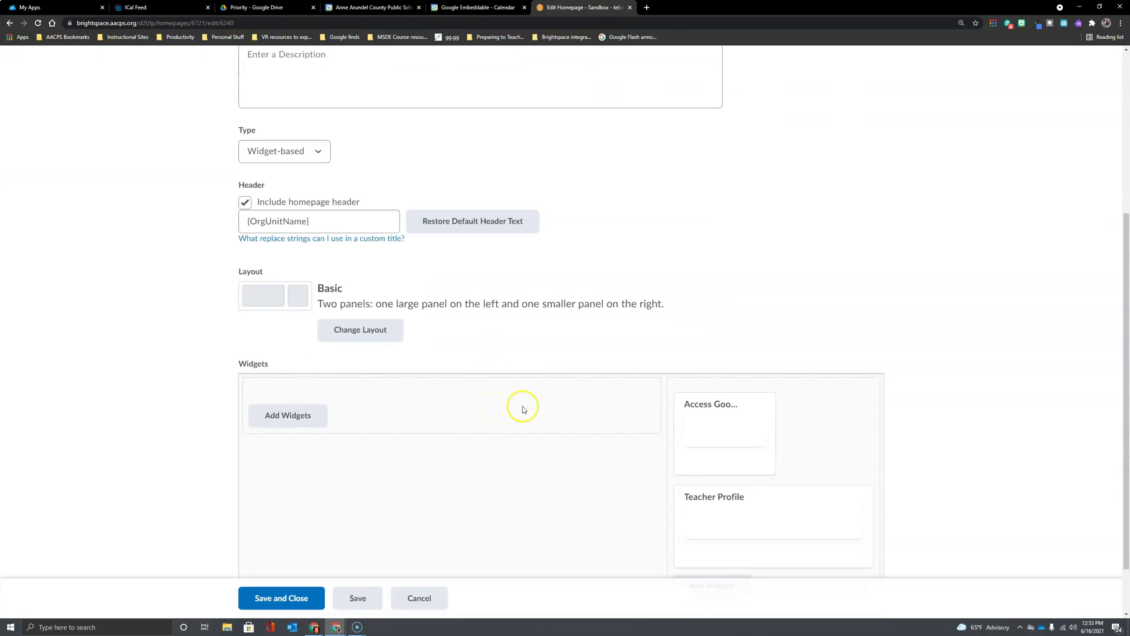
scroll(323, 324, down, 1)
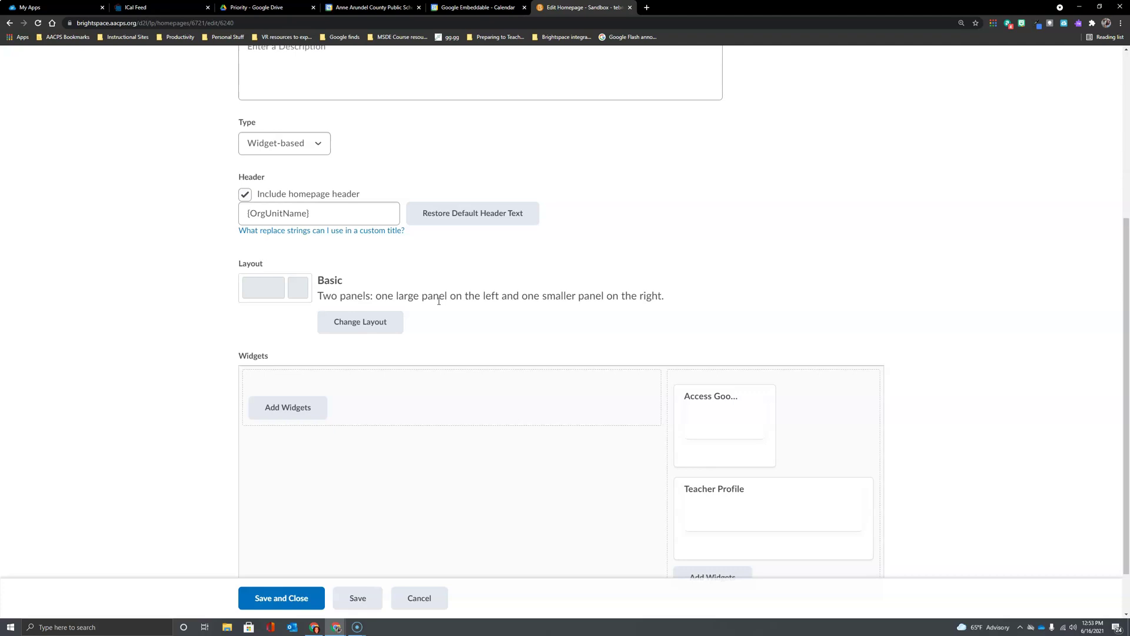
click(288, 411)
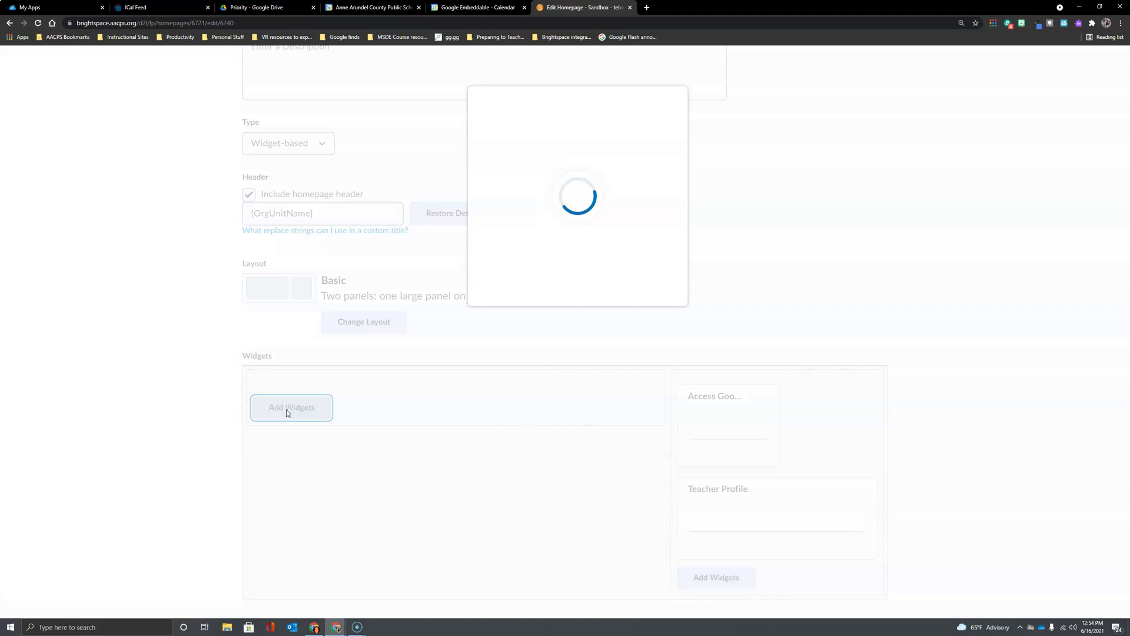
scroll(520, 254, down, 6)
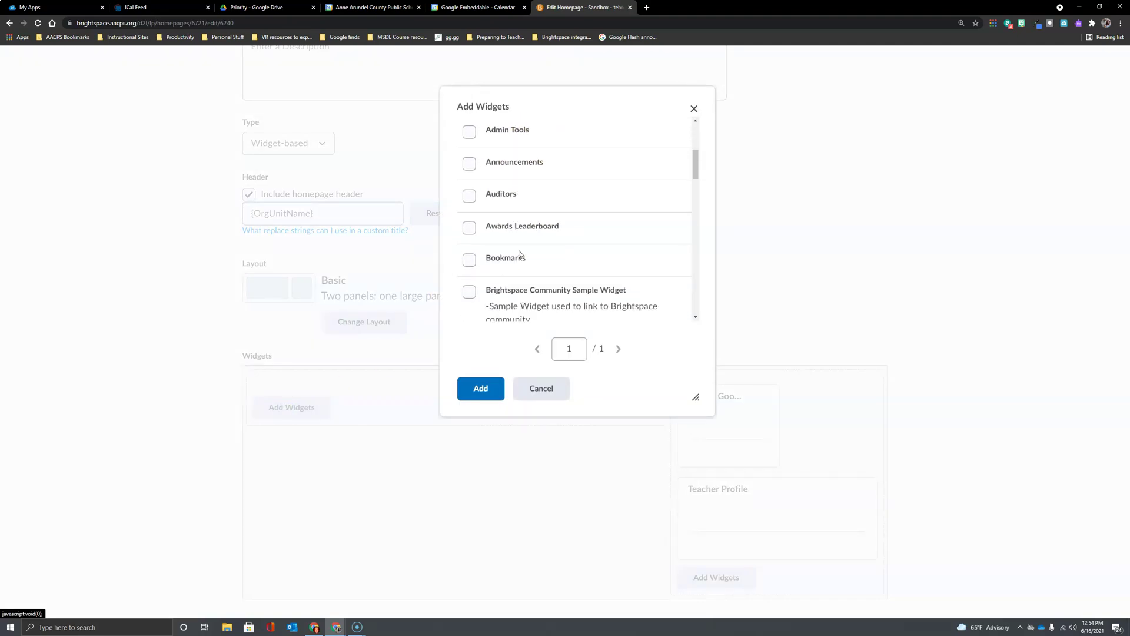
scroll(520, 254, down, 1)
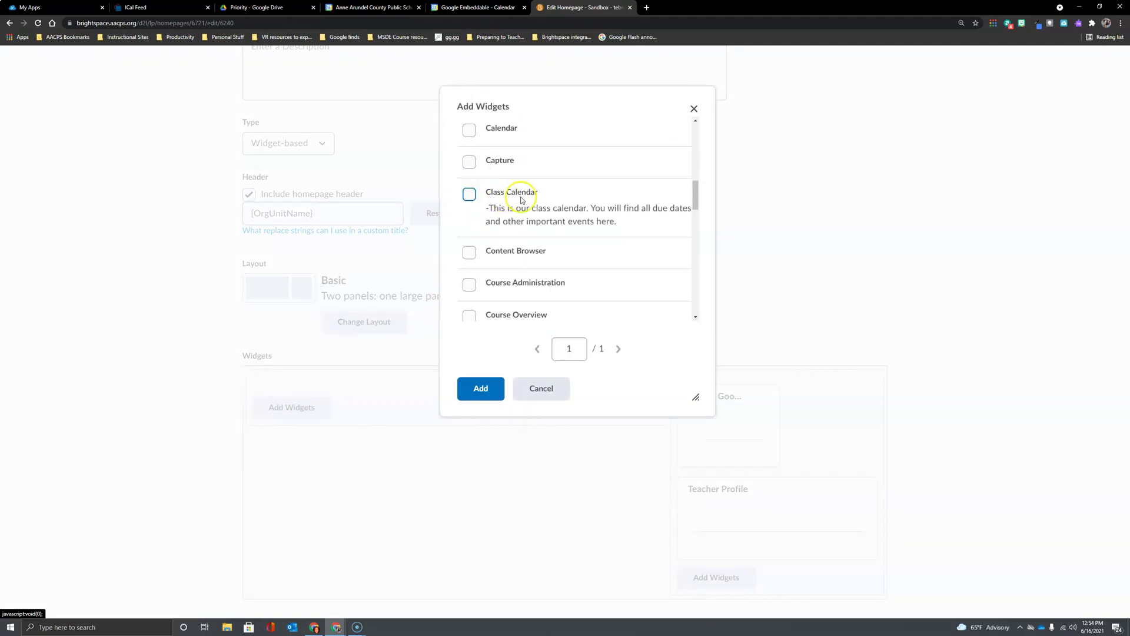
click(469, 195)
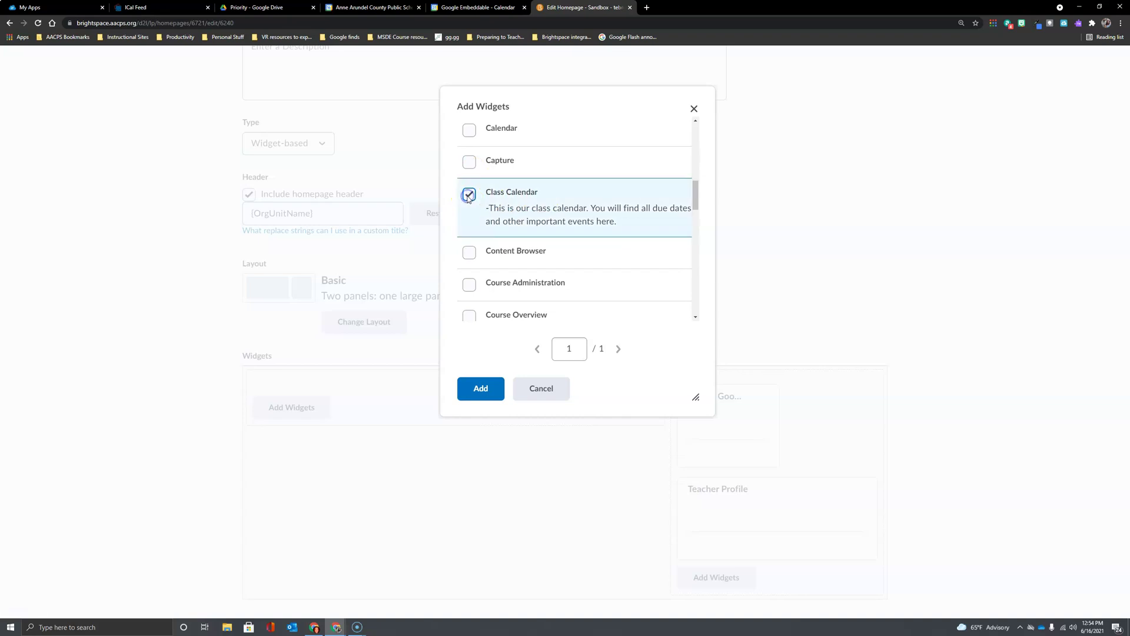
click(483, 393)
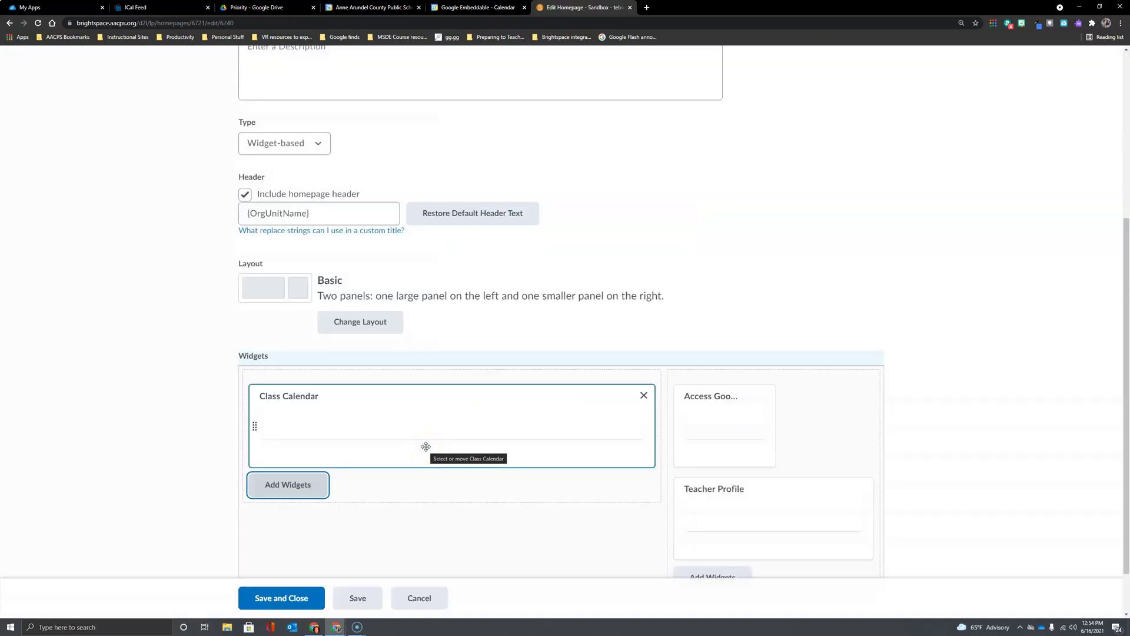
click(292, 603)
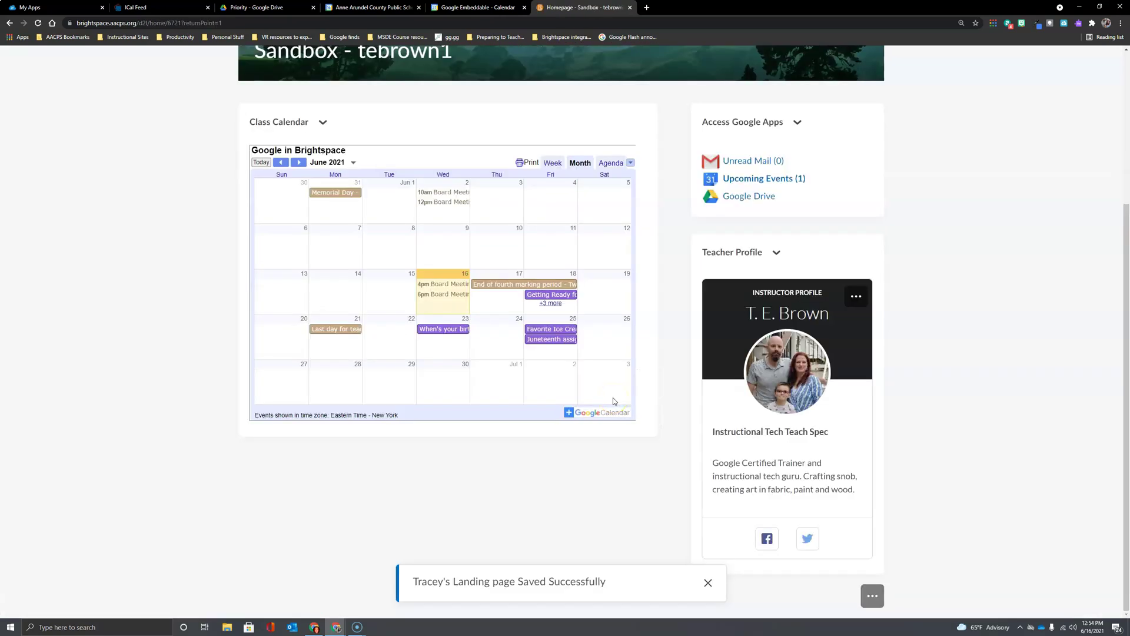
Drag Class Calendar above Access Google Apps in the right panel and save the homepage
click(574, 443)
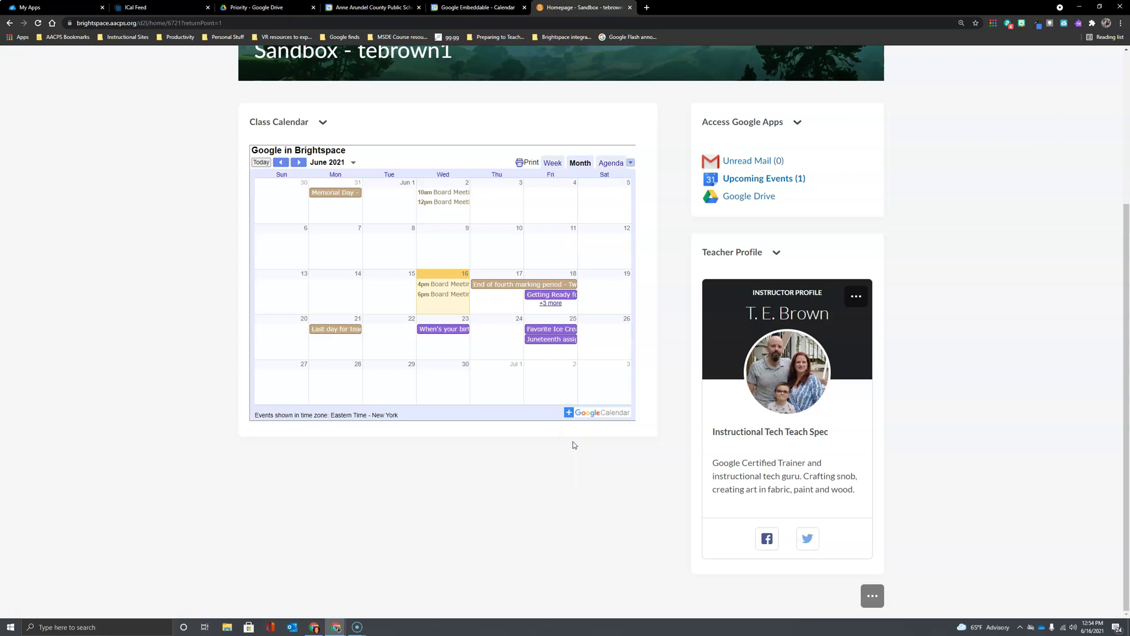
click(871, 596)
click(854, 526)
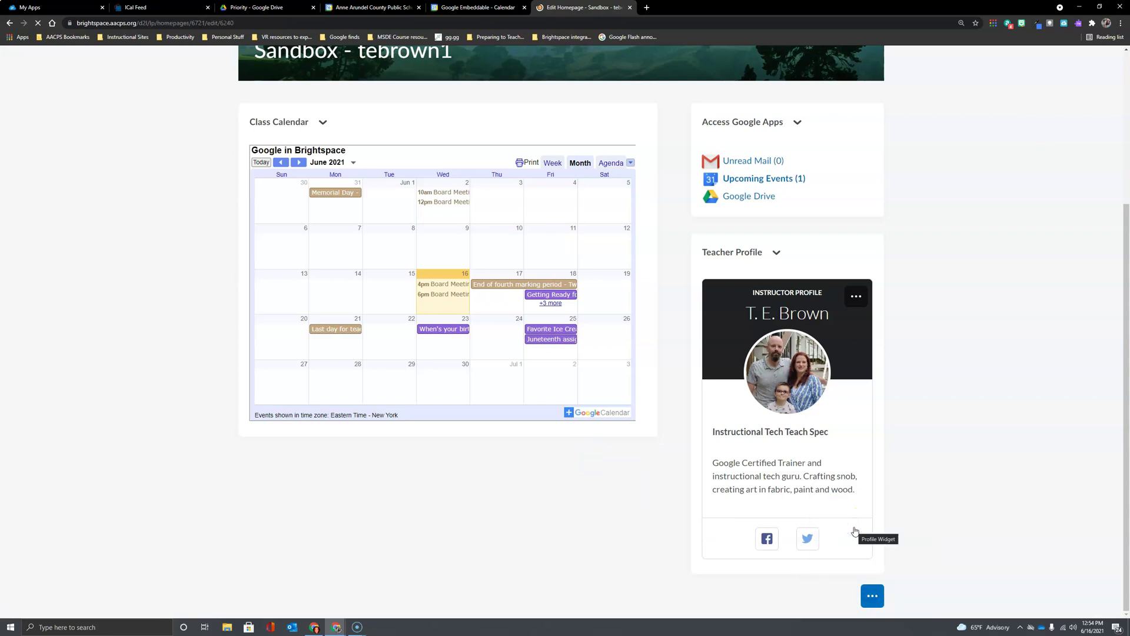
scroll(497, 420, down, 6)
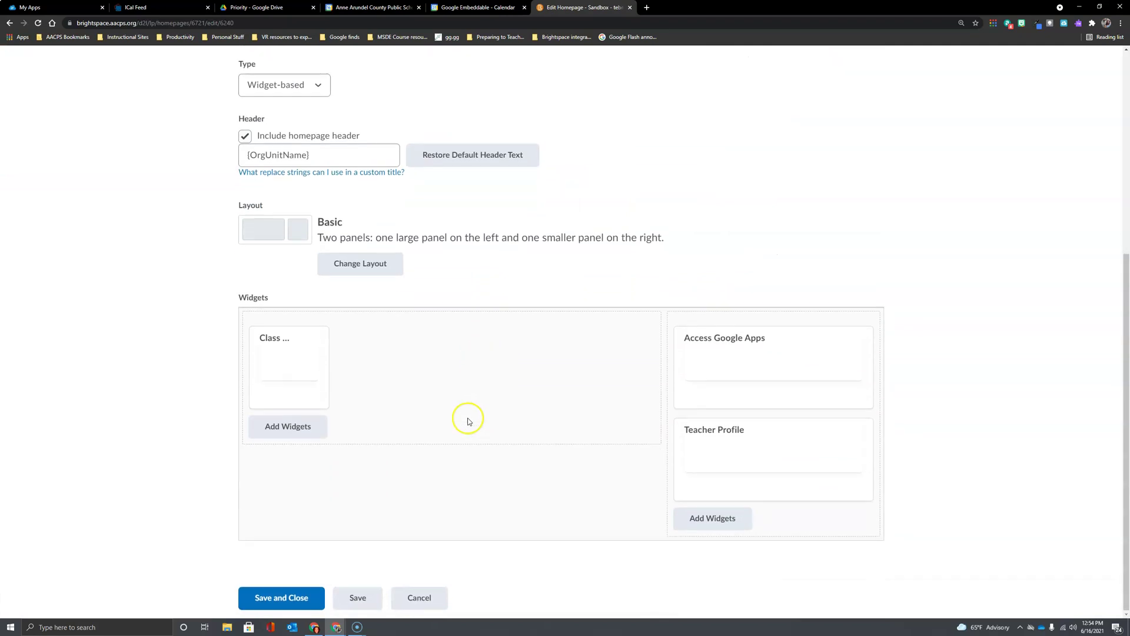
drag(262, 346, 762, 321)
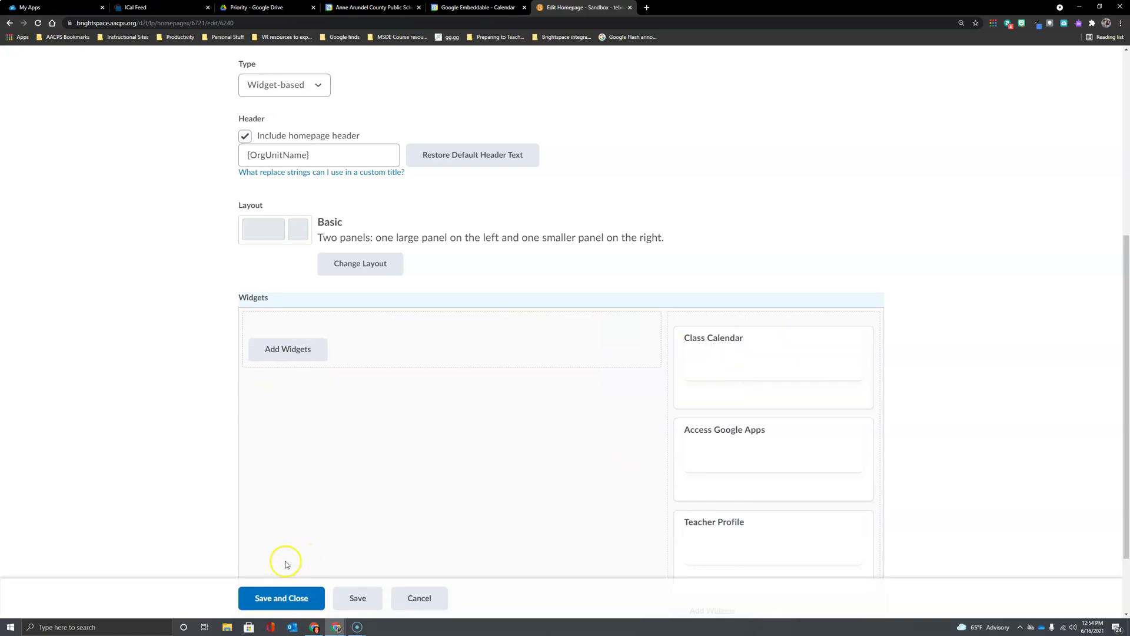
click(283, 598)
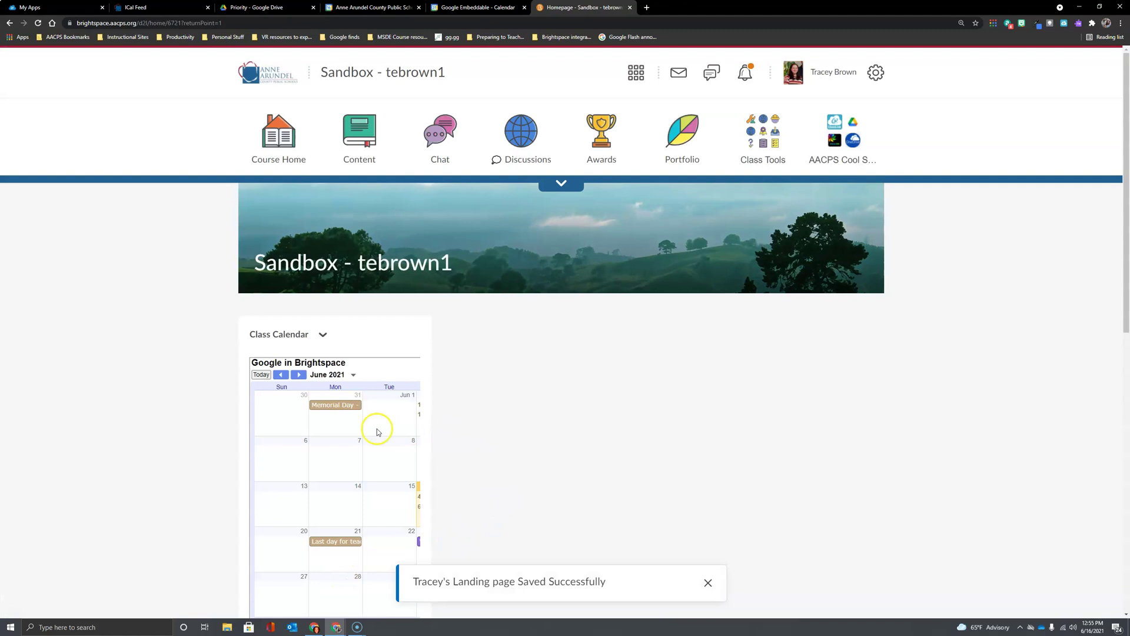
scroll(377, 432, down, 2)
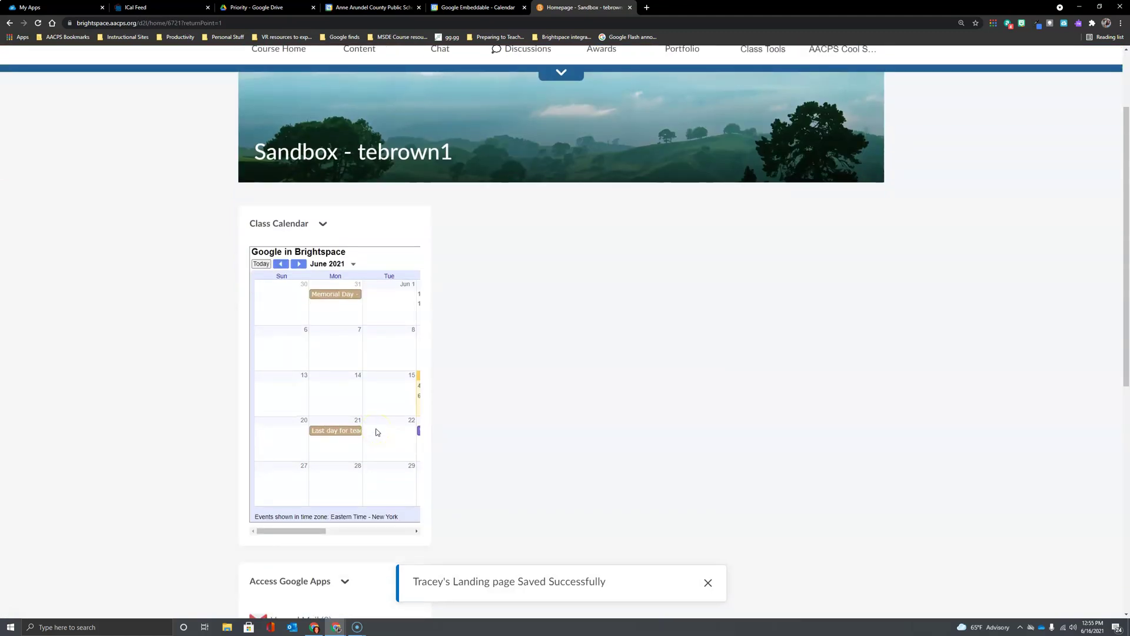
drag(298, 531, 422, 535)
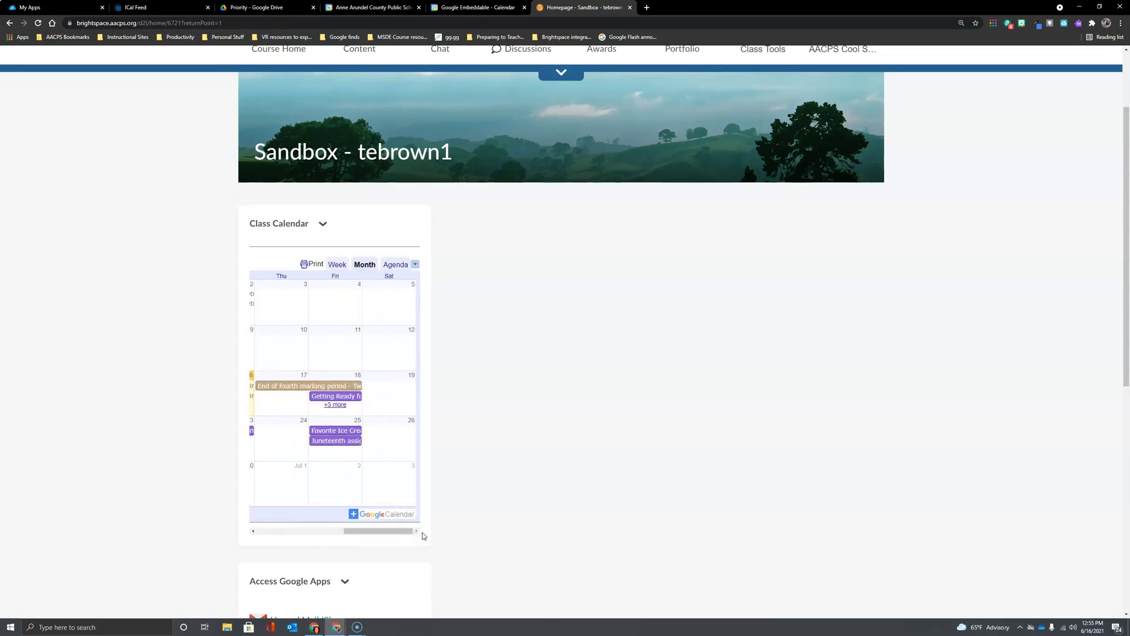
scroll(789, 532, down, 8)
Drag Class Calendar from the right panel back into the large left panel and save
click(874, 597)
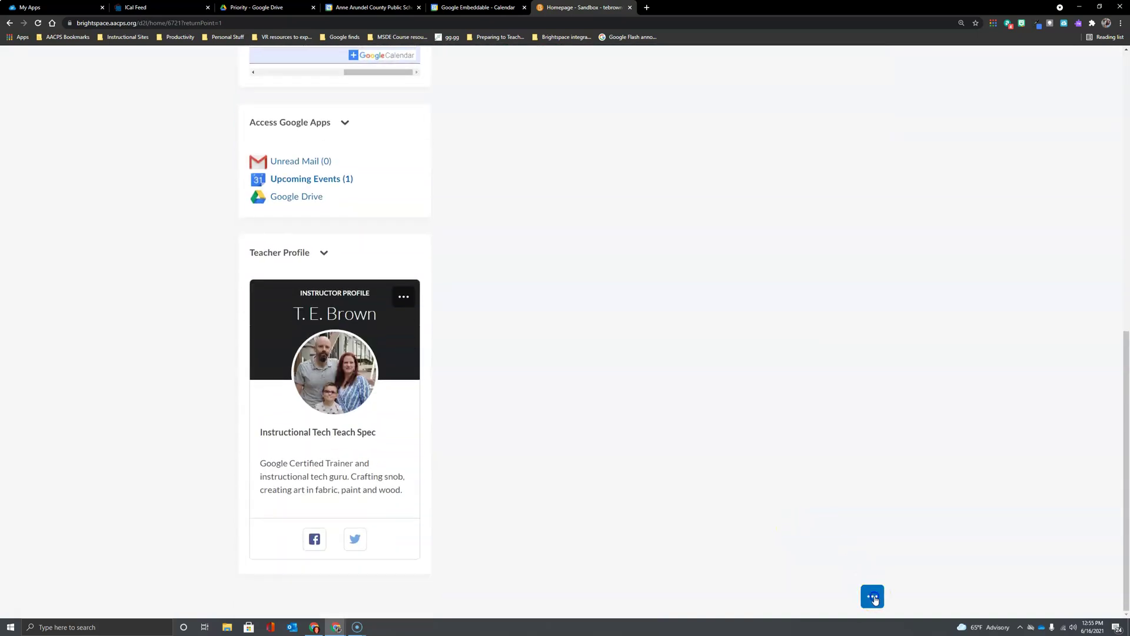
click(857, 529)
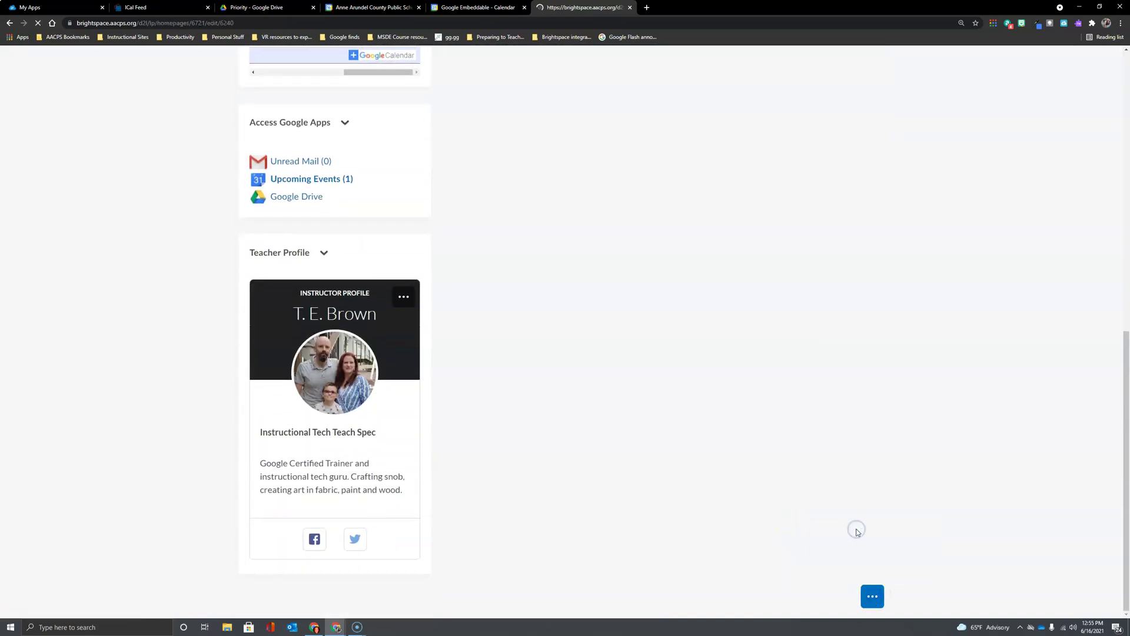
scroll(630, 445, down, 5)
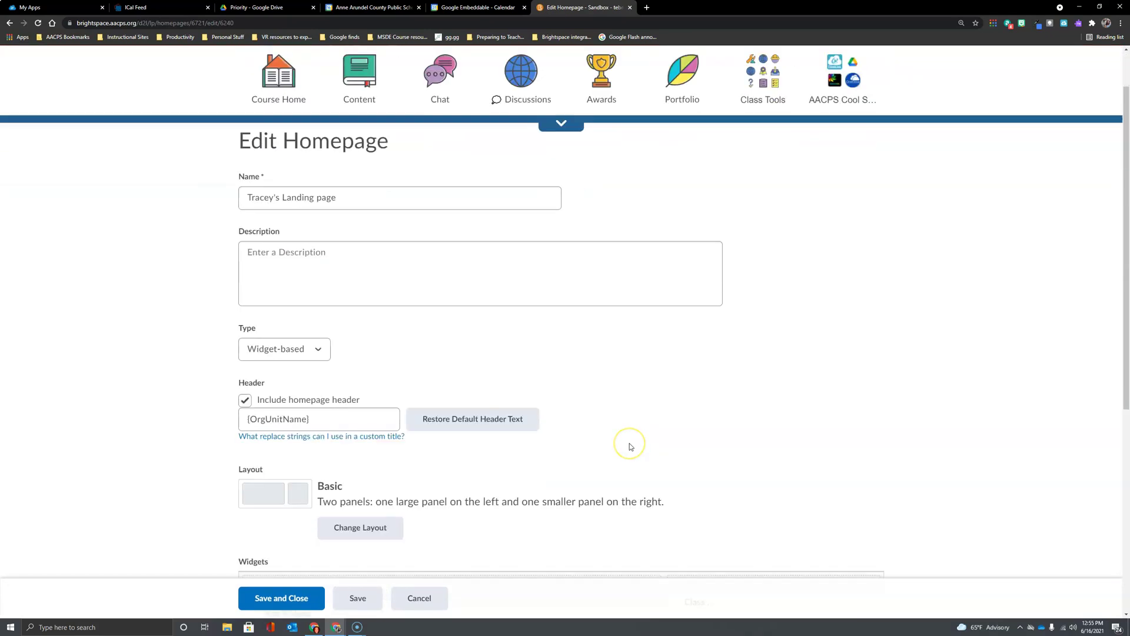
mouse_move(723, 355)
drag(713, 361, 401, 347)
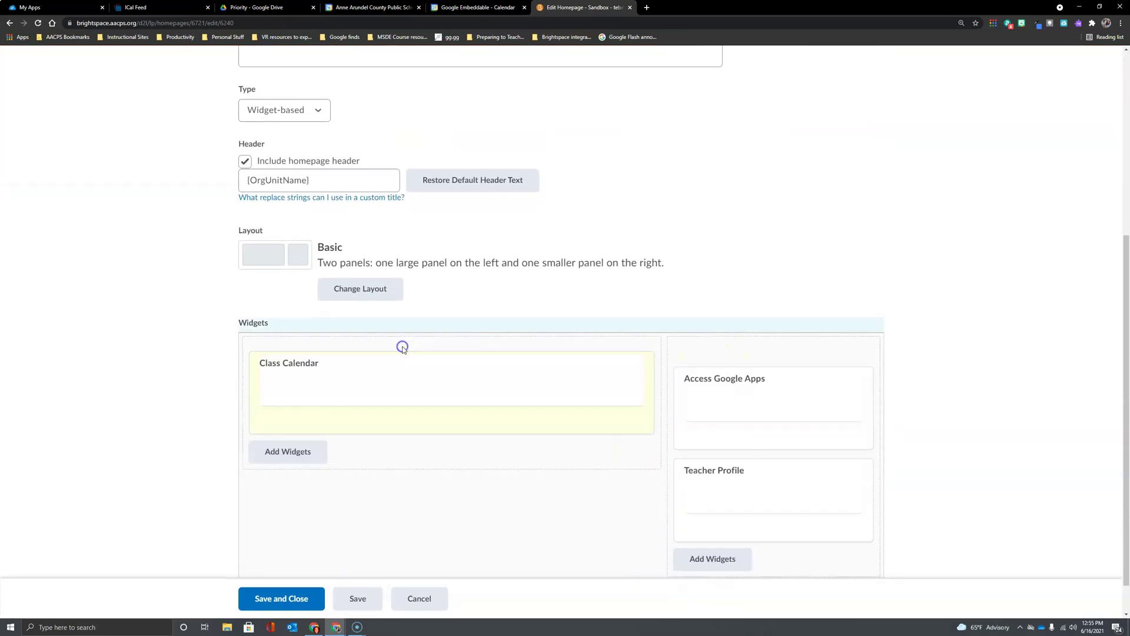
click(269, 598)
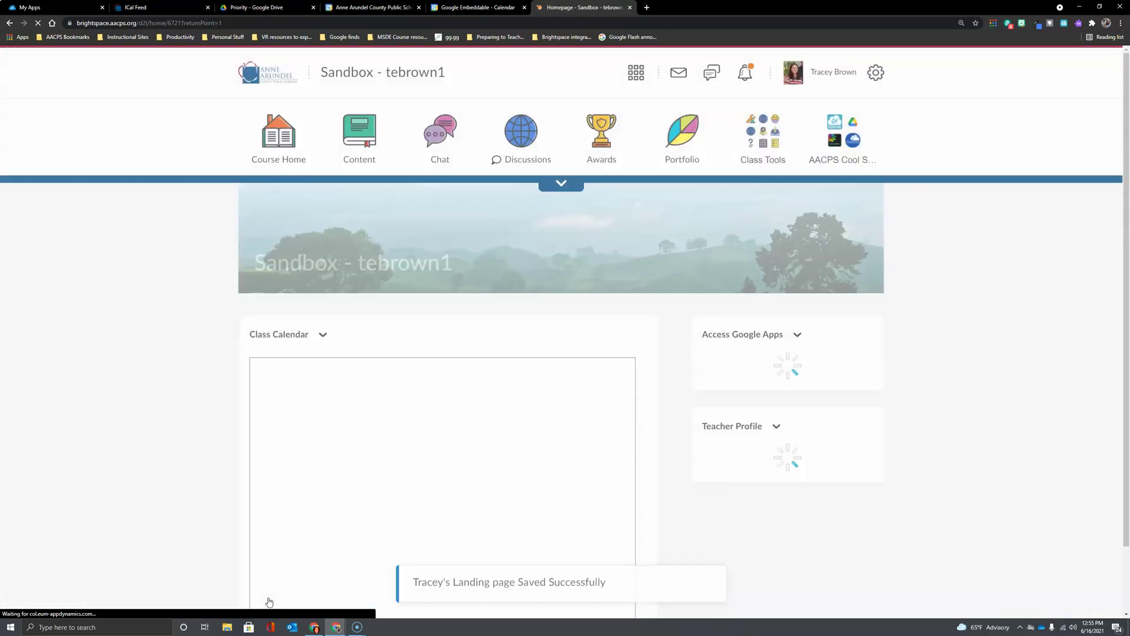